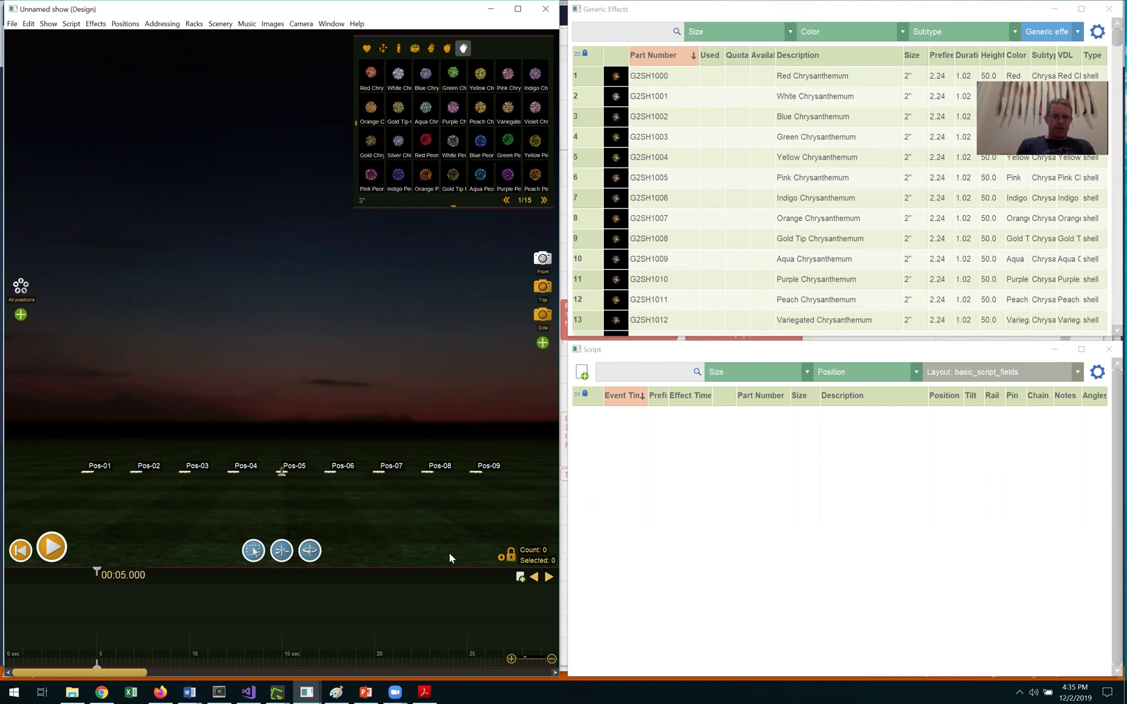
- Orbit the 3D view so Pos-01 to Pos-09 run diagonally across the field
click(310, 551)
drag(276, 520, 349, 419)
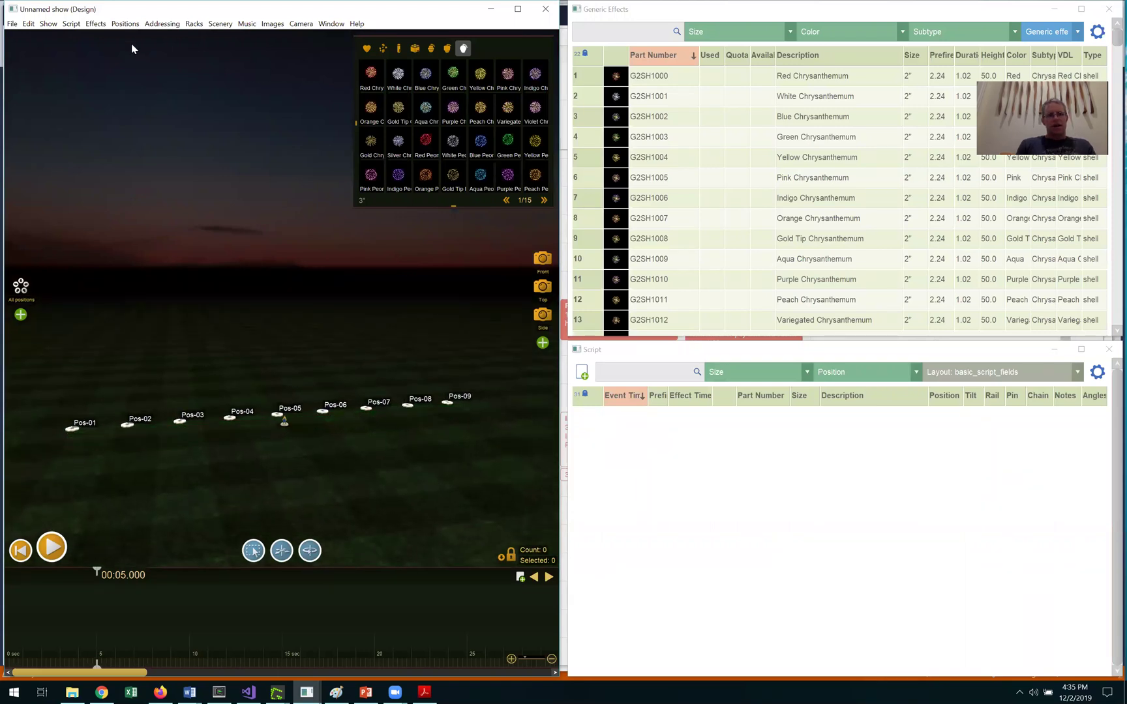
- Add a single new launch position, Pos-10, from the Positions menu
click(124, 24)
mouse_move(129, 38)
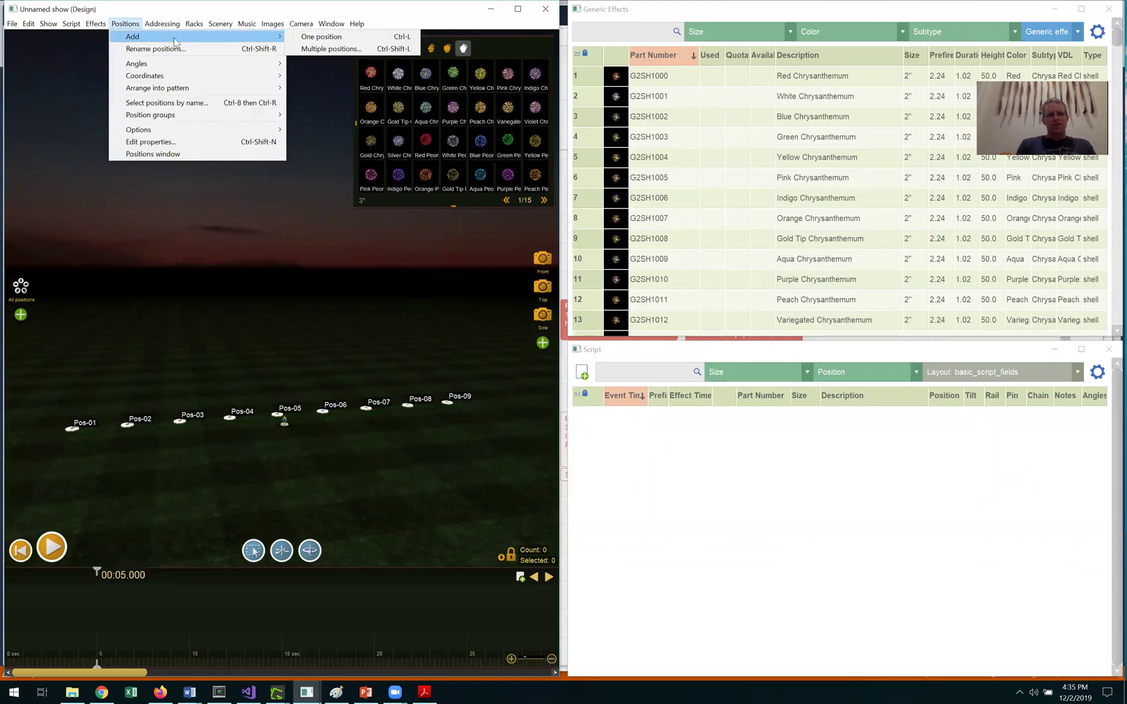
click(310, 38)
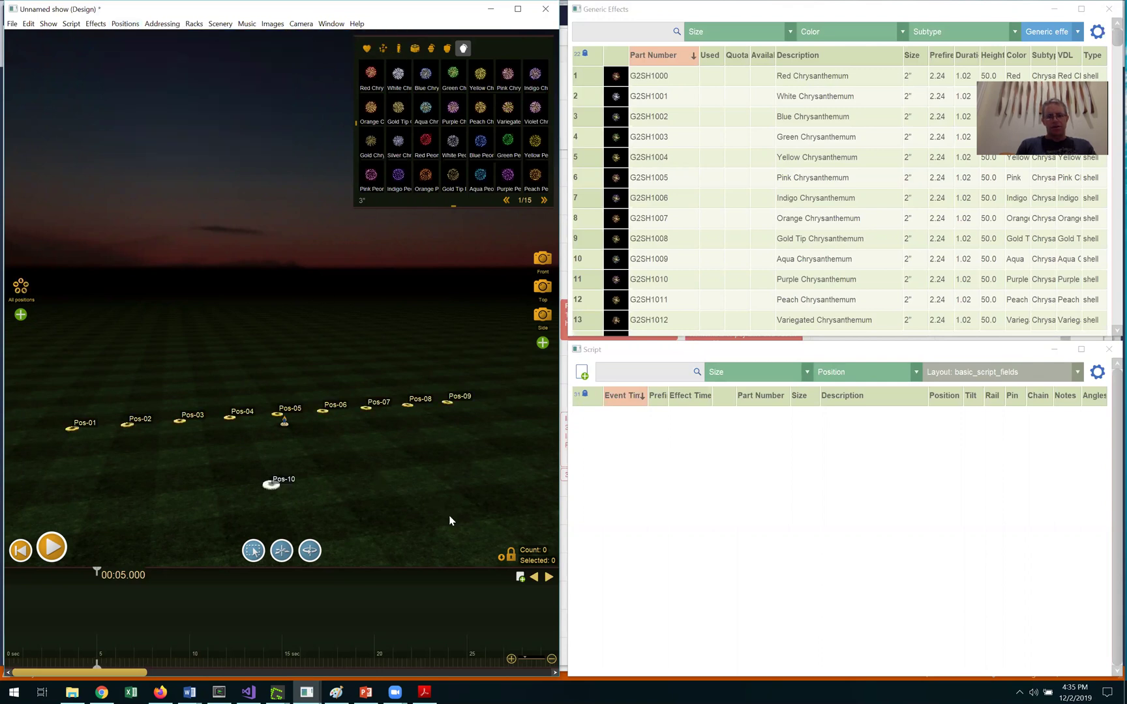
- Unlock the positions and drag Pos-10 up the field behind Pos-05
click(507, 555)
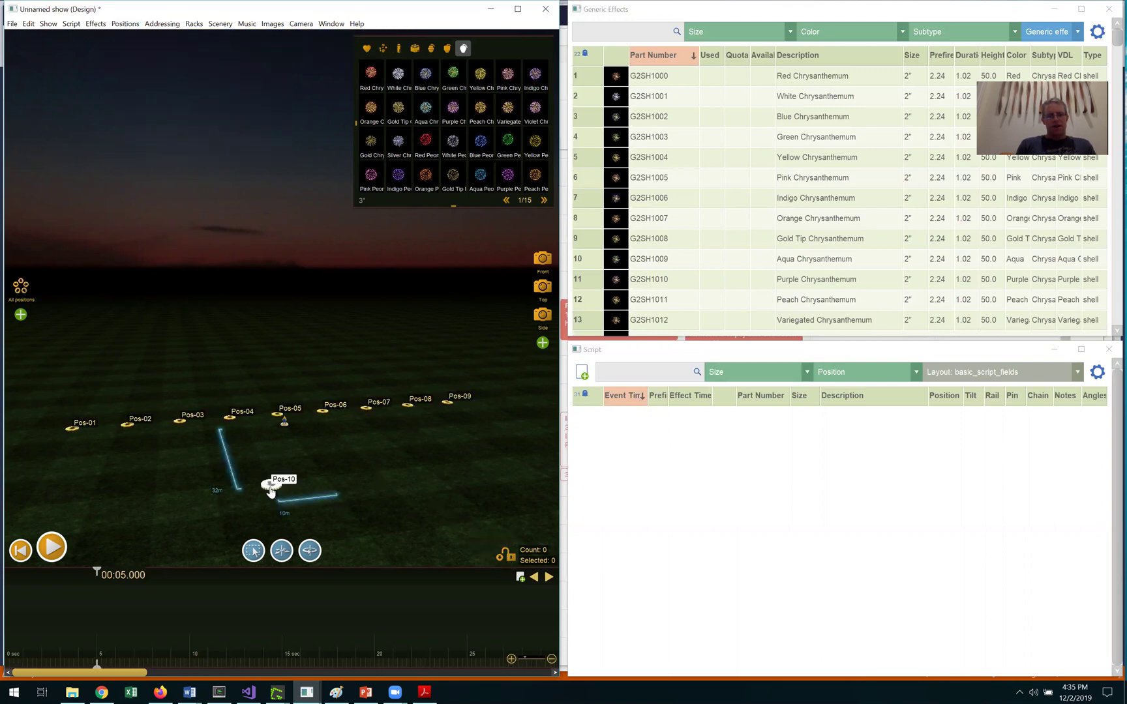
mouse_move(271, 484)
mouse_down()
mouse_move(261, 357)
mouse_move(253, 369)
mouse_up()
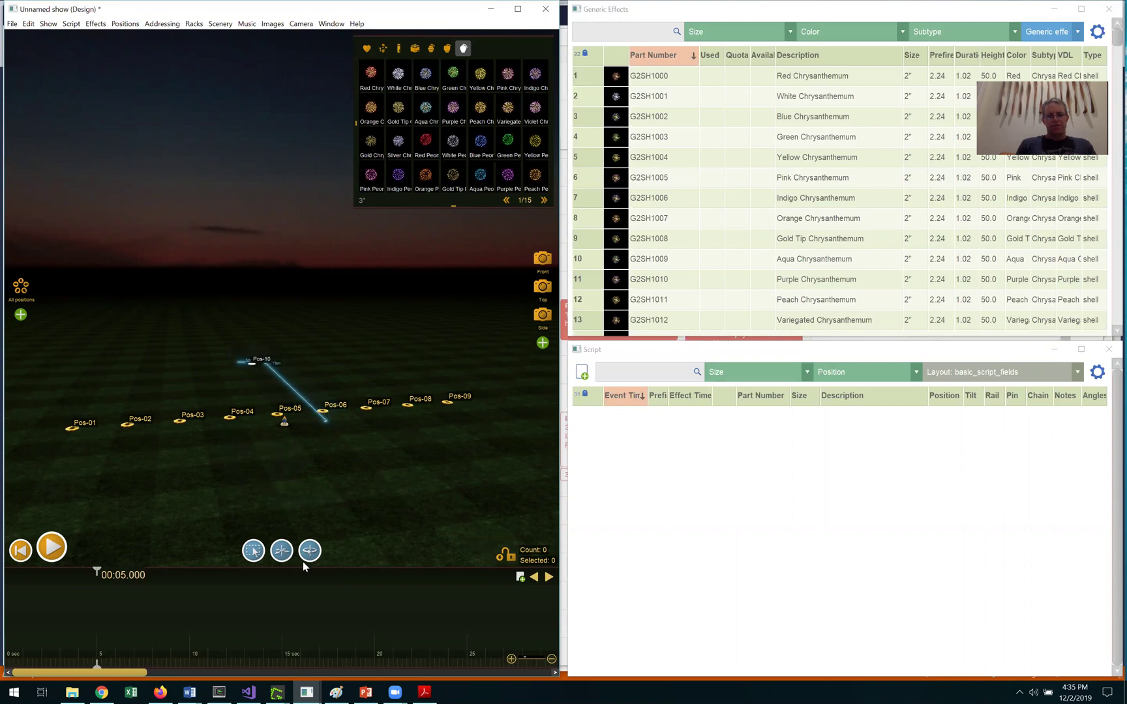
drag(307, 556, 322, 502)
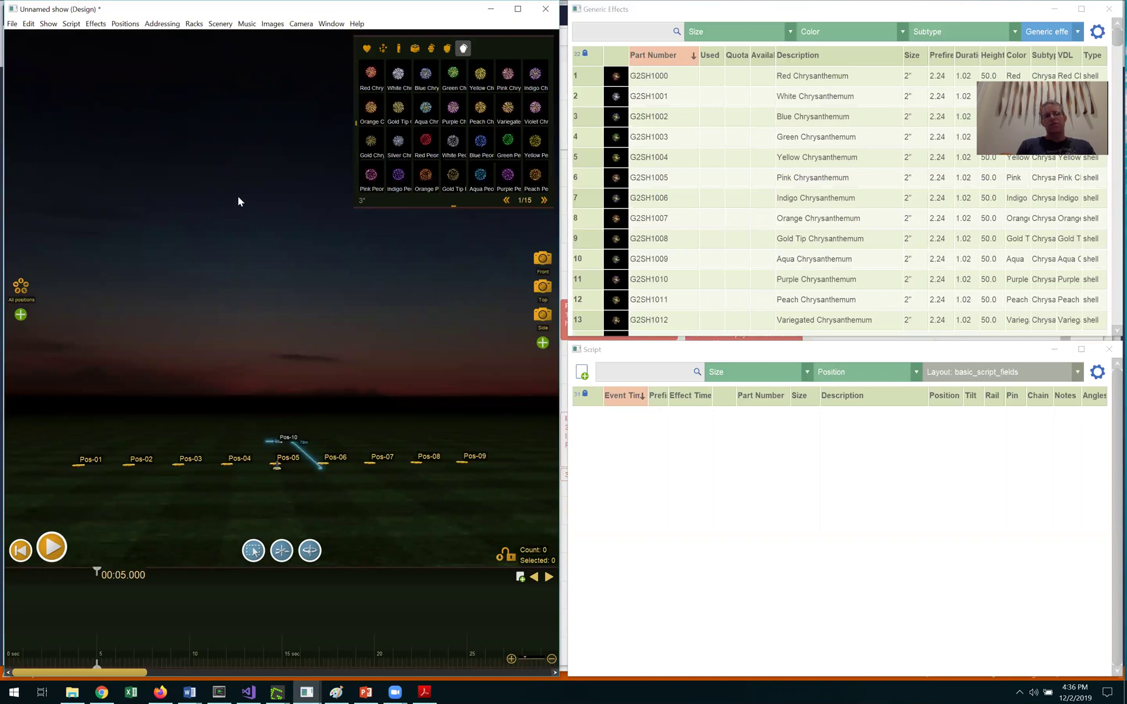
- Import pgi_carmina.mp3 as the show's song through Music > Add song
click(249, 26)
click(254, 37)
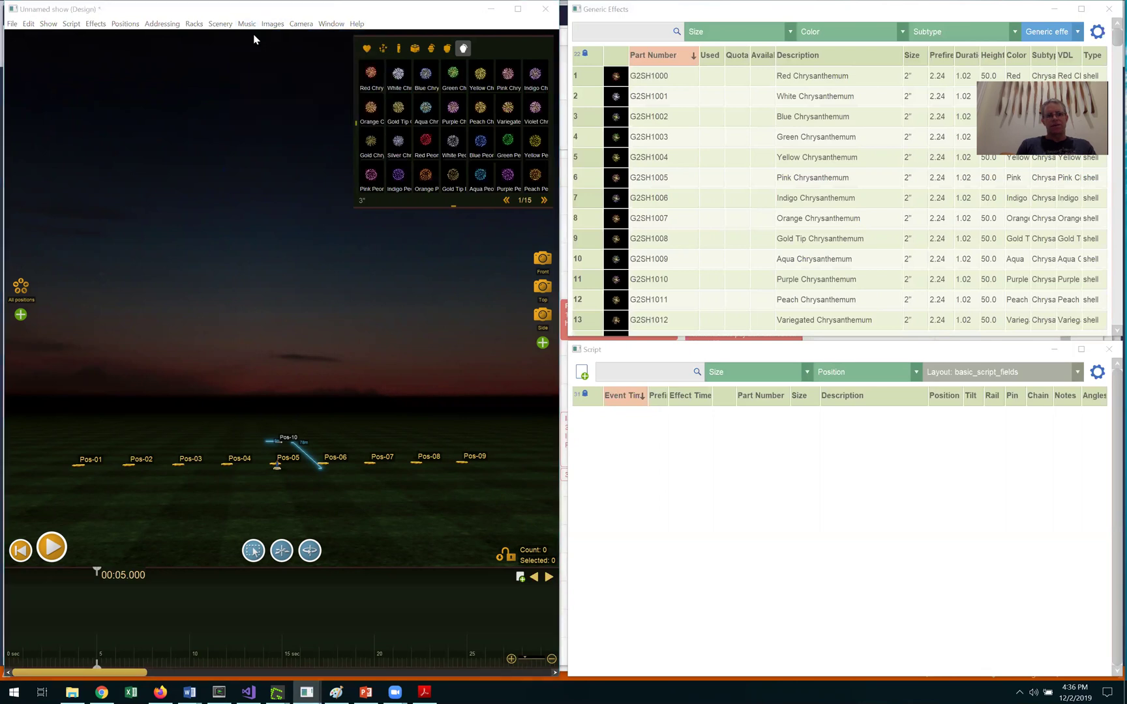
double_click(199, 125)
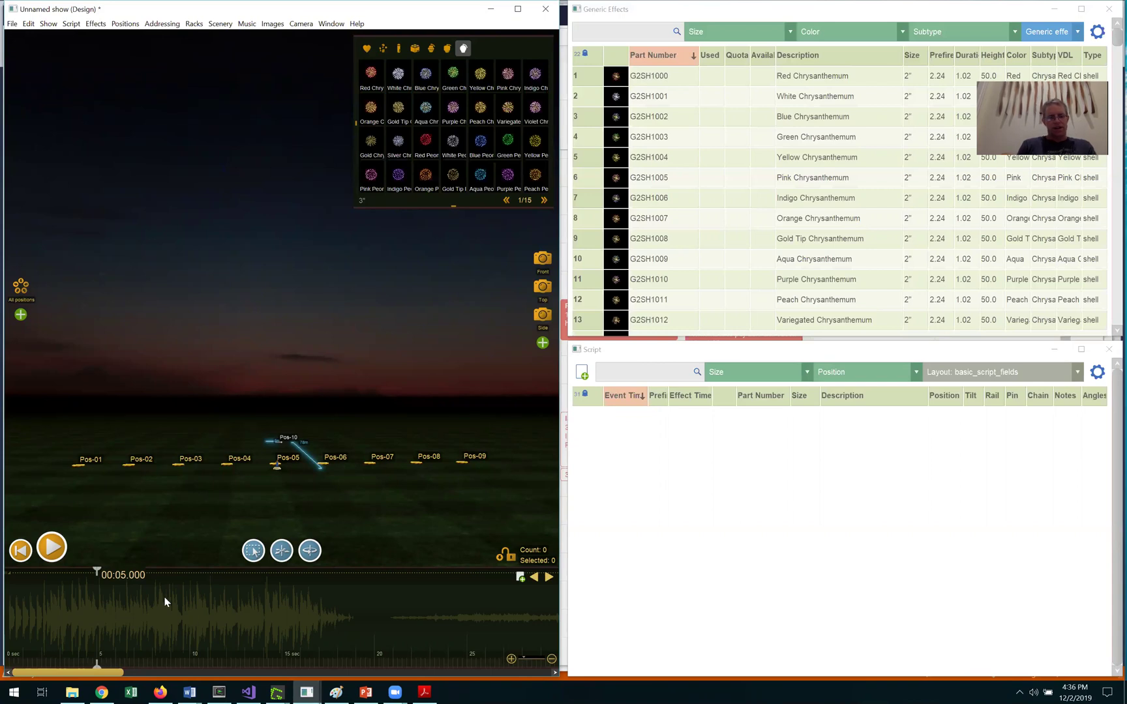
- Play the soundtrack and mark empty cues on the beats at 7.781, 10.826 and 13.941 s
key(space)
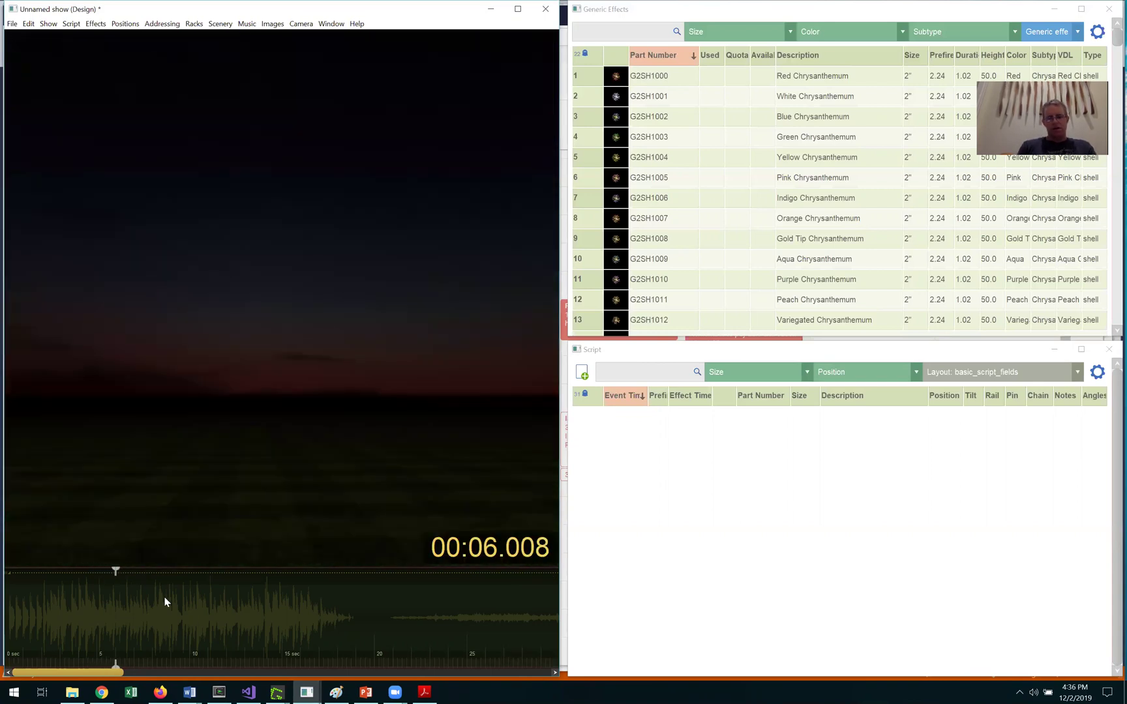
key(f)
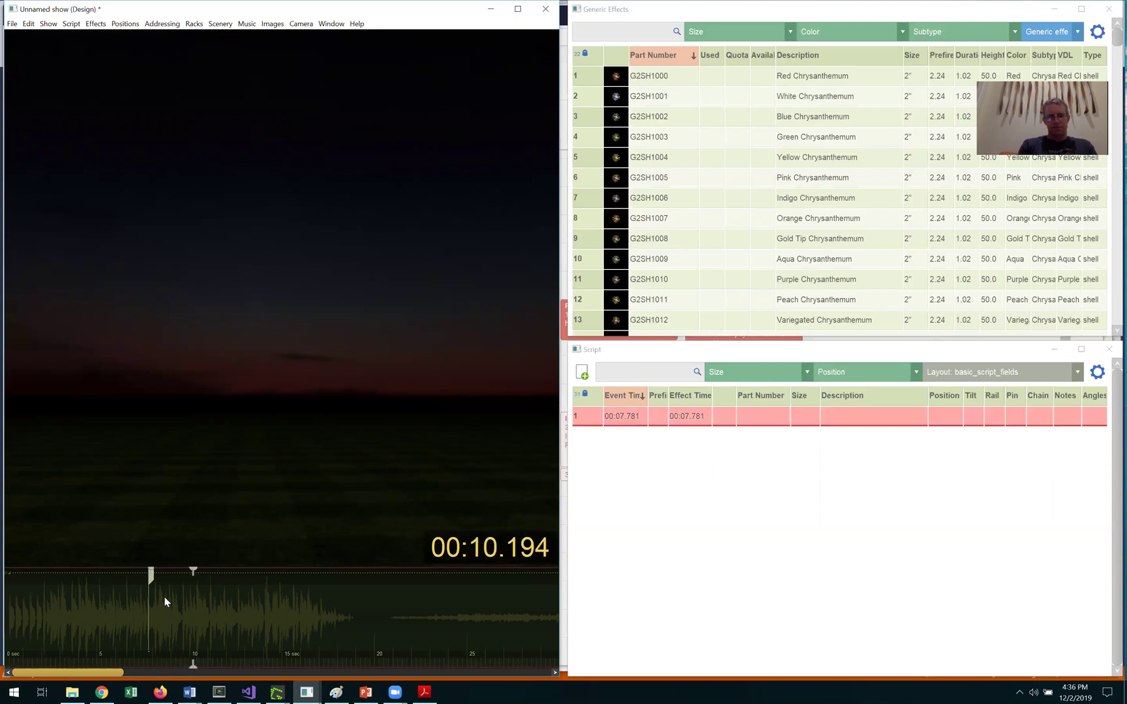
key(f)
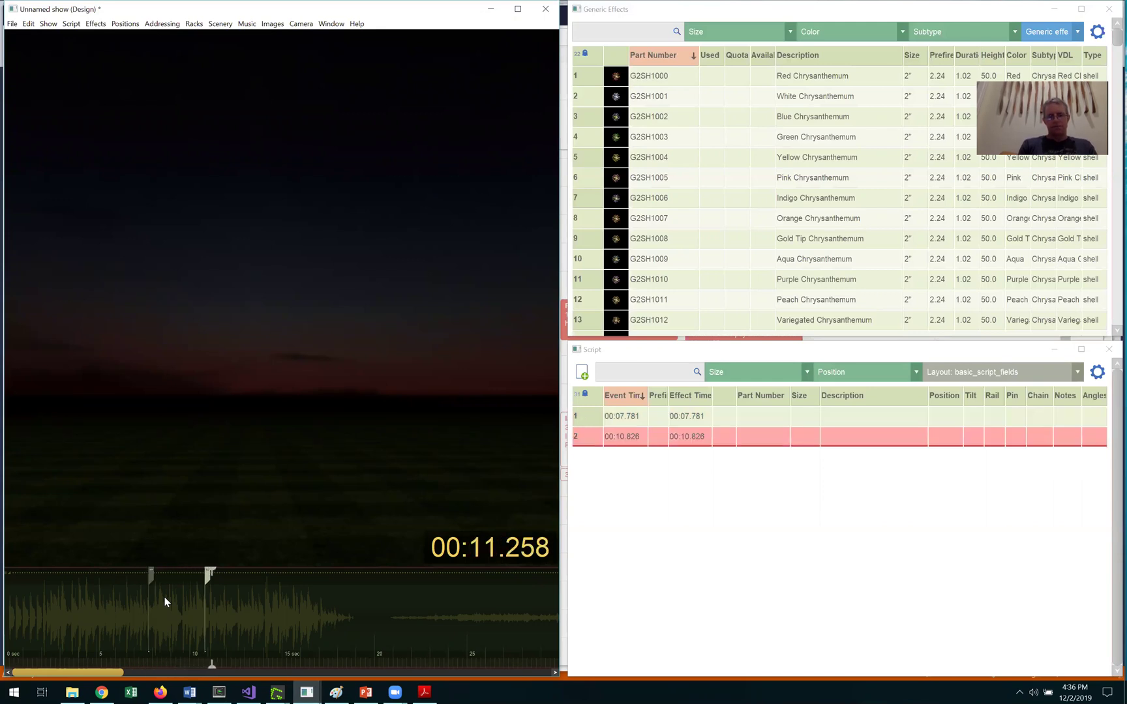
key(f)
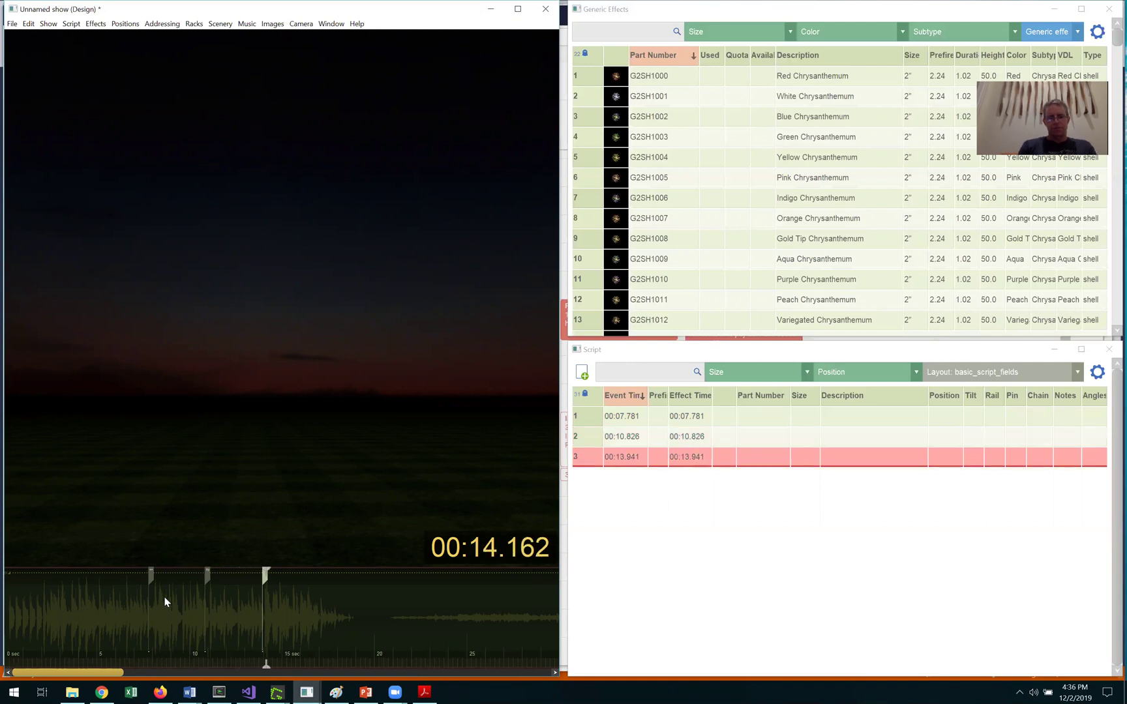
key(space)
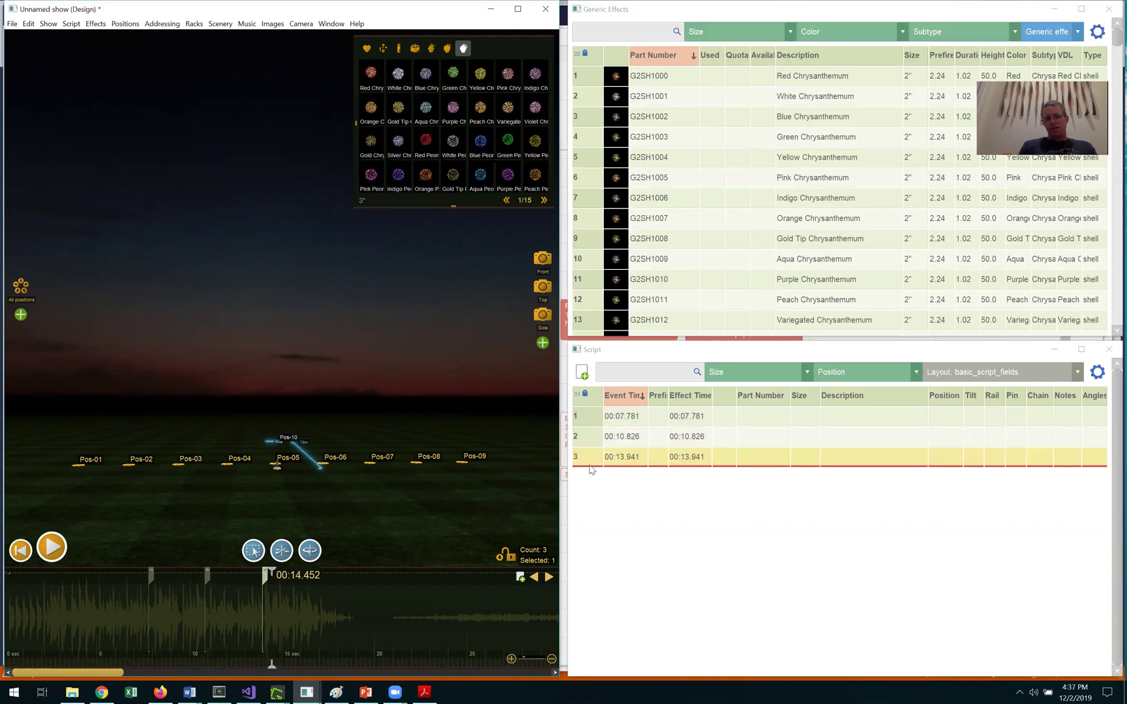
- Select the three cues and step between 00:07.781, 00:10.826 and 00:13.941, ending on the first
shift+click(588, 416)
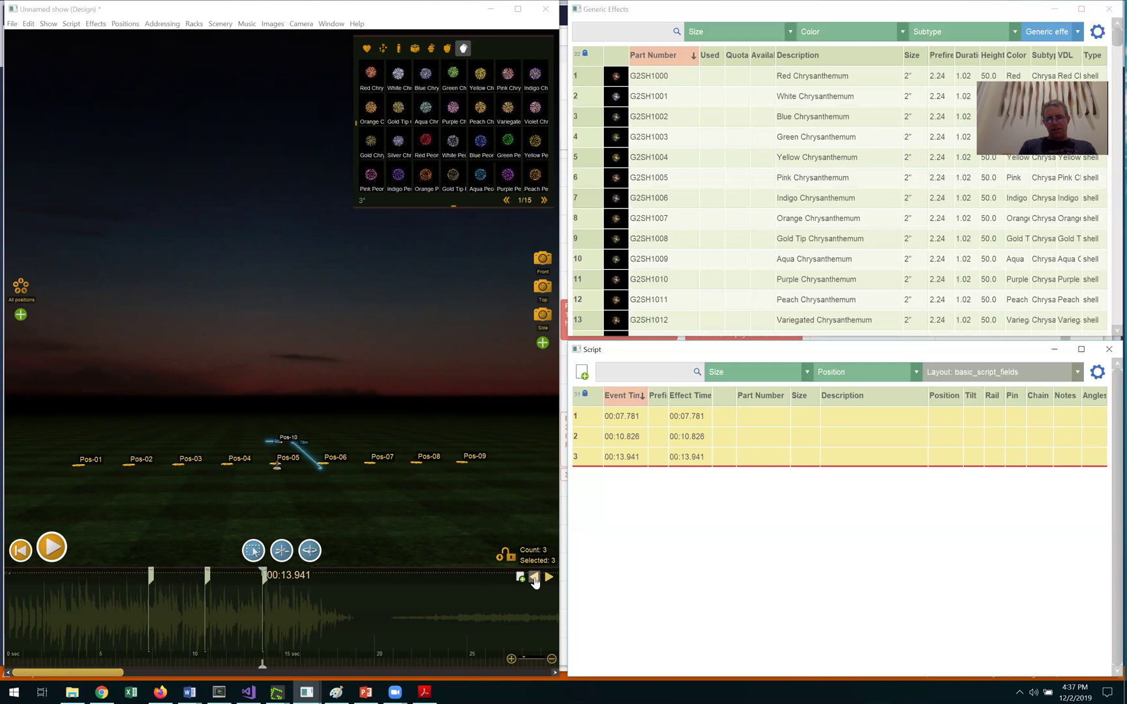
click(534, 577)
click(534, 578)
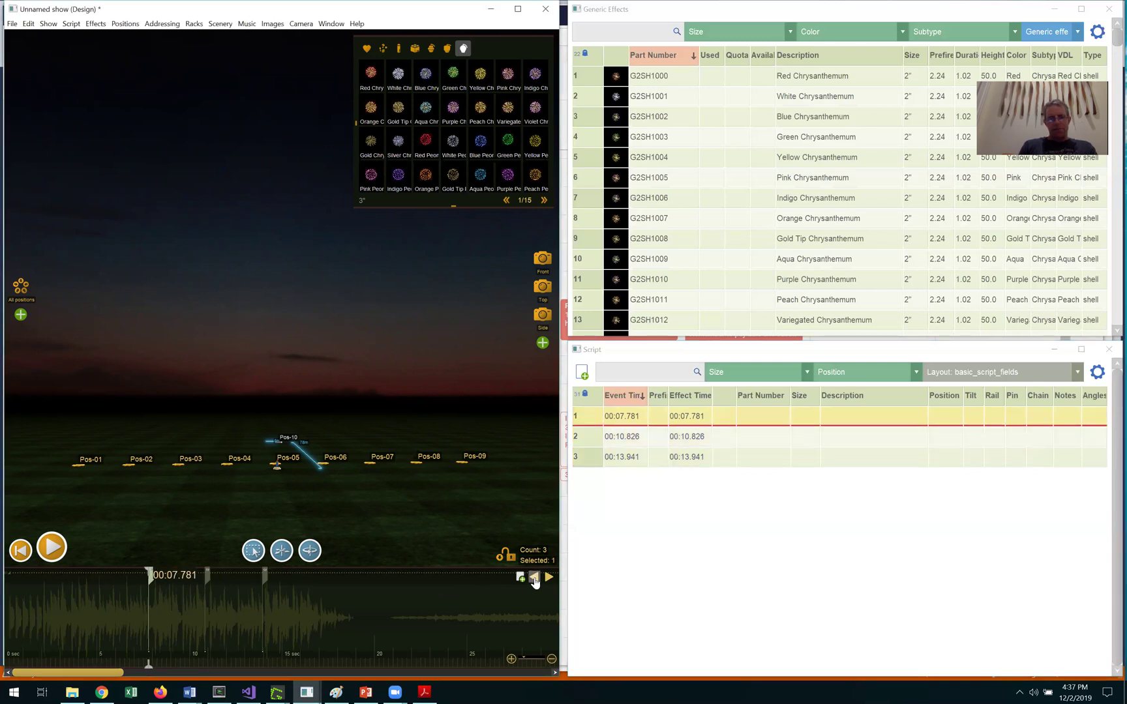
click(548, 577)
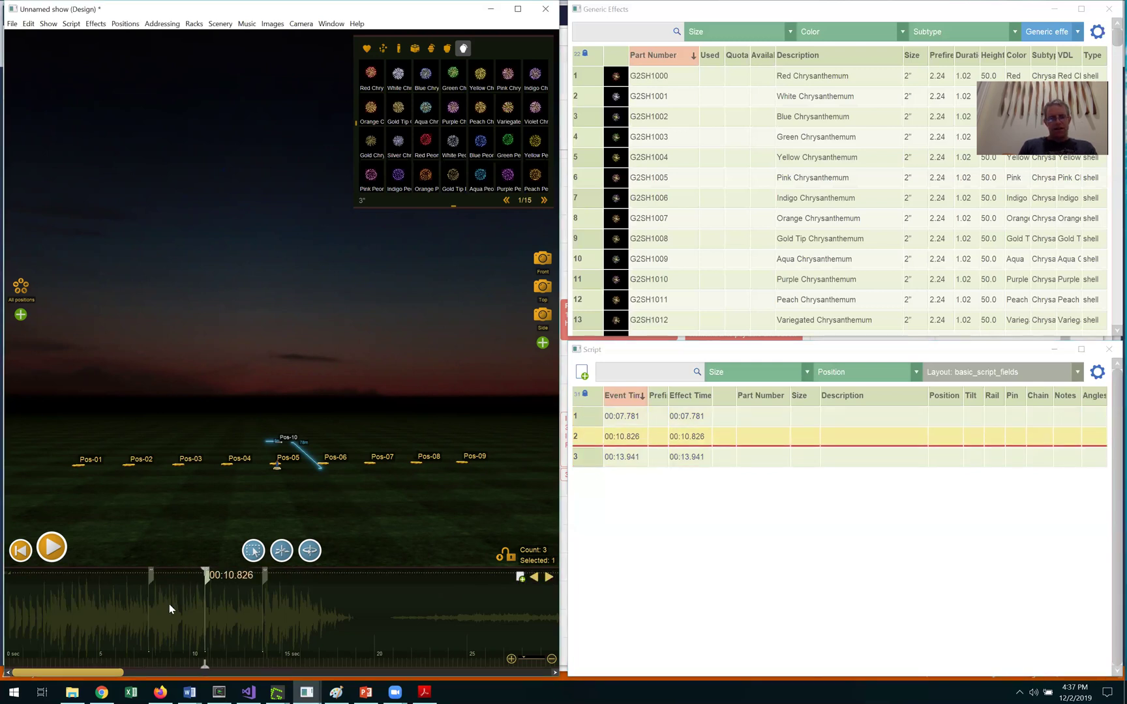
click(548, 578)
click(533, 579)
click(534, 579)
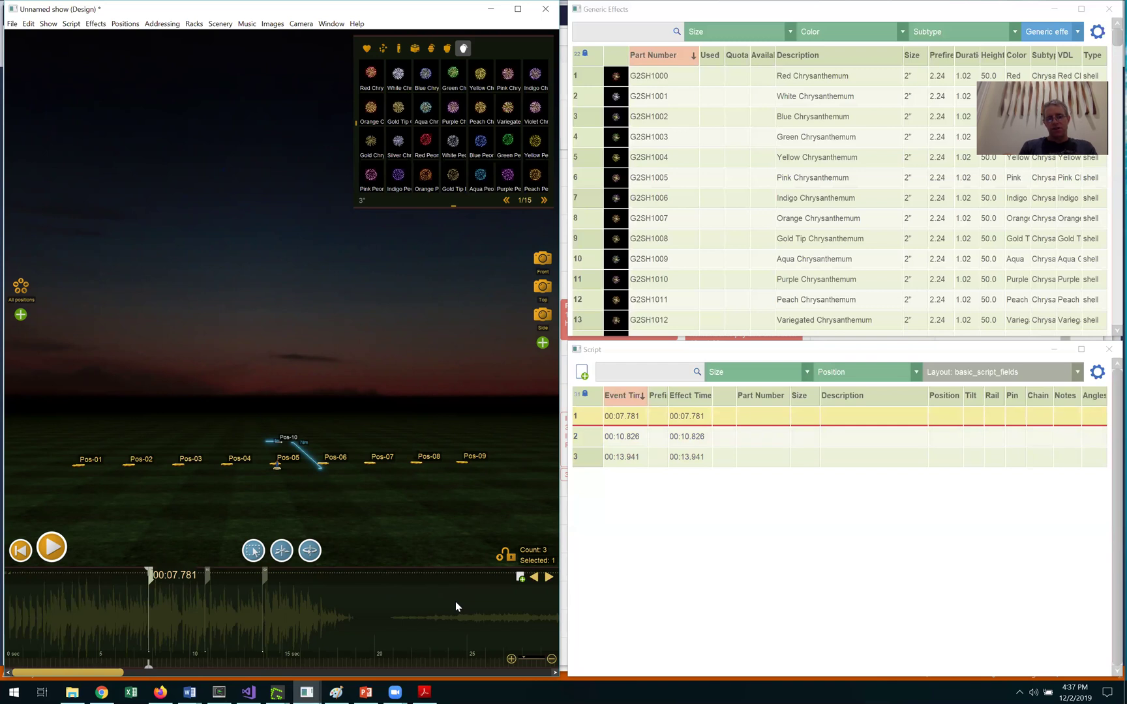
key(Right)
key(Left)
- Zoom the timeline and add a 3" Red Chrysanthemum at Pos-10 on the first cue
key(ctrl+plus)
click(289, 442)
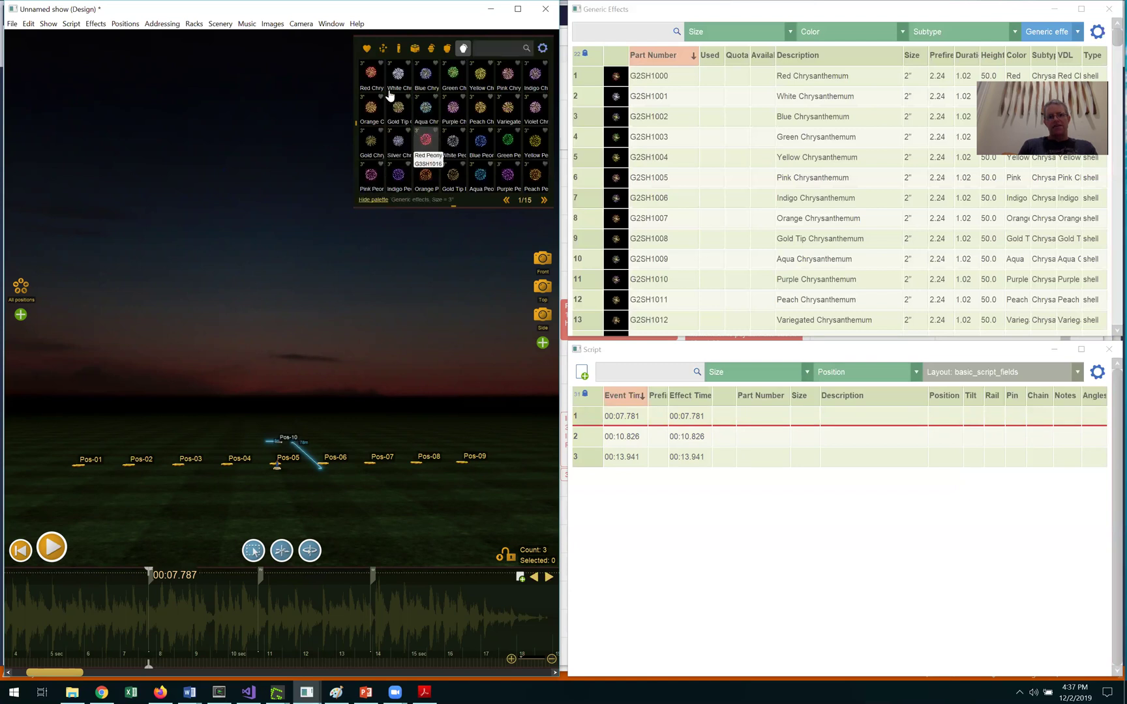
click(372, 74)
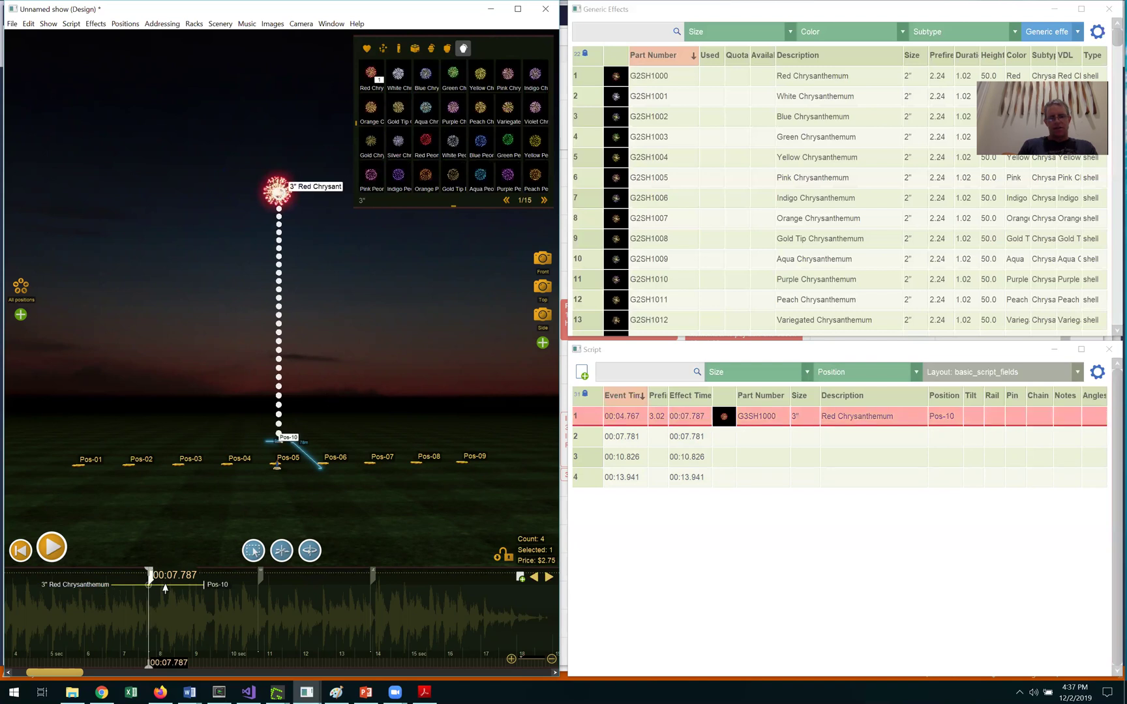
- Assign a 3" Green Peony to the 00:10.826 cue, then advance to the 00:13.941 cue
click(548, 579)
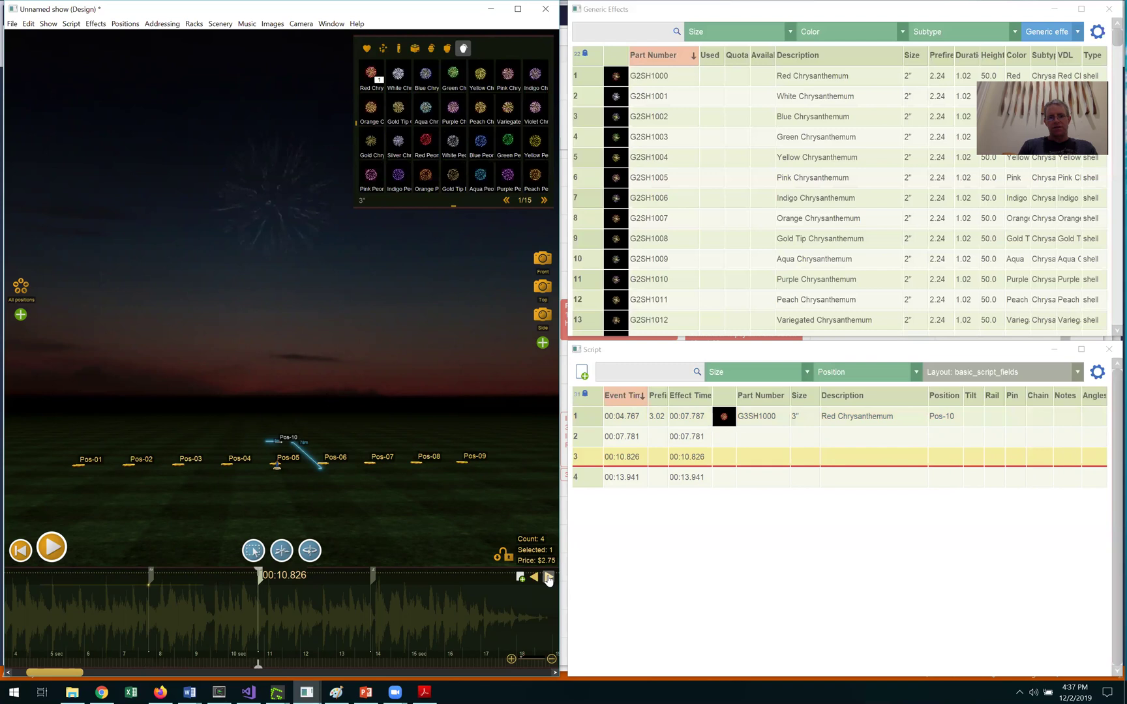
click(508, 141)
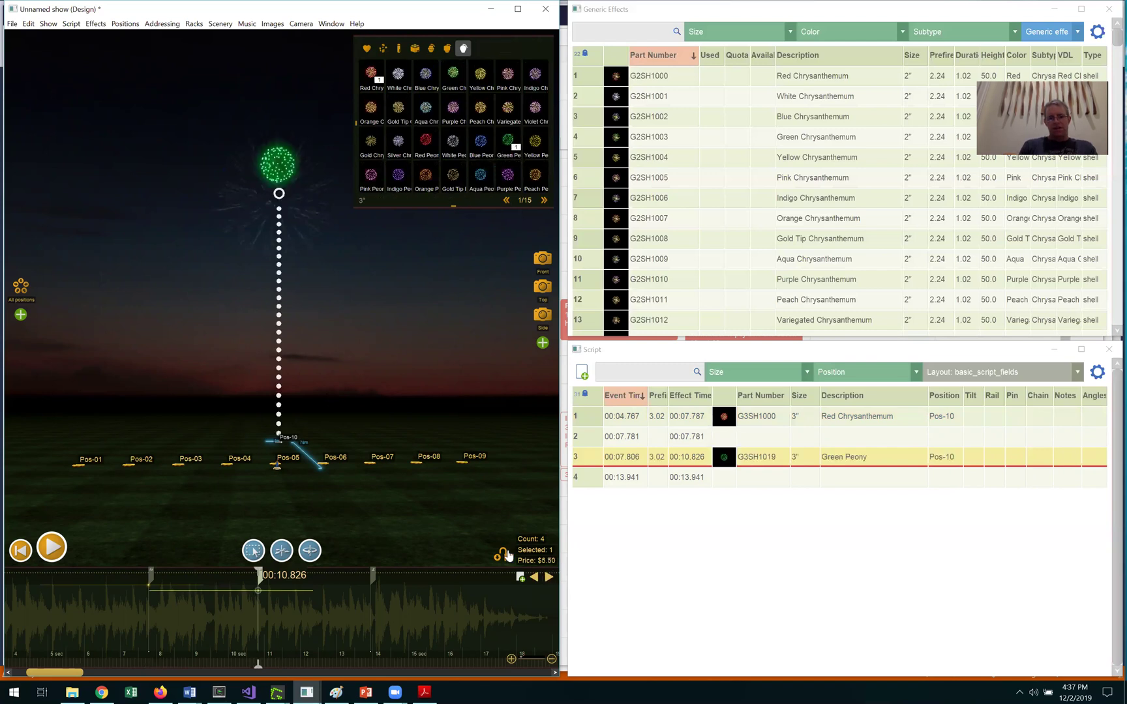
click(549, 578)
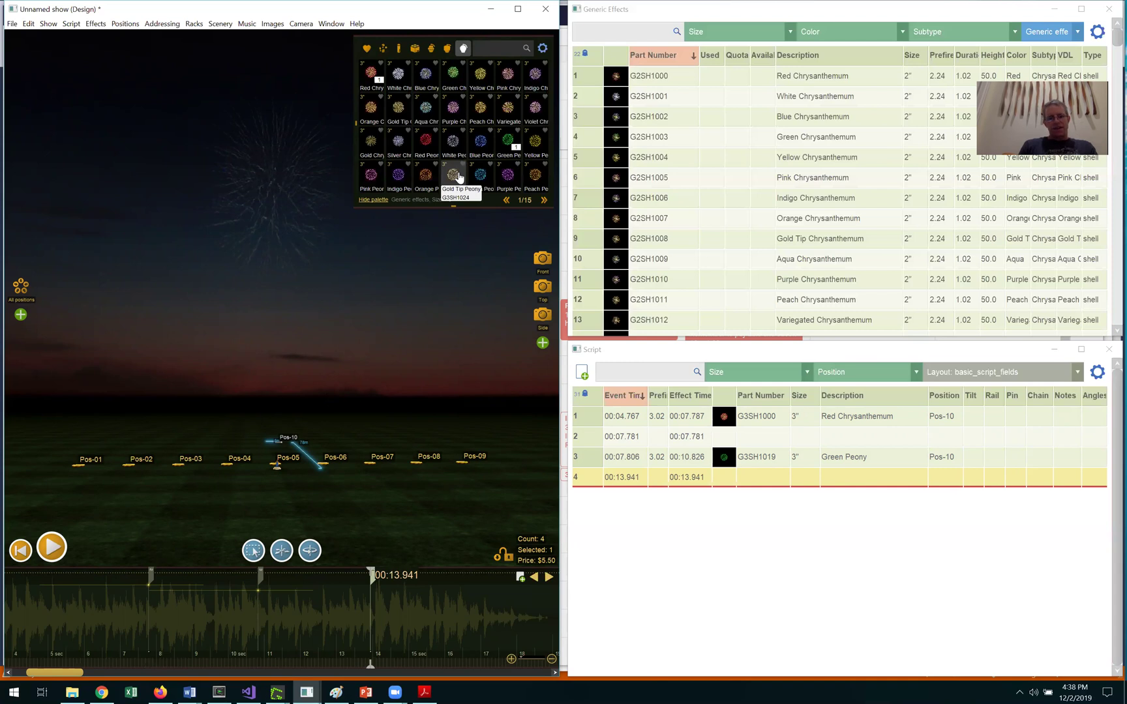
click(374, 584)
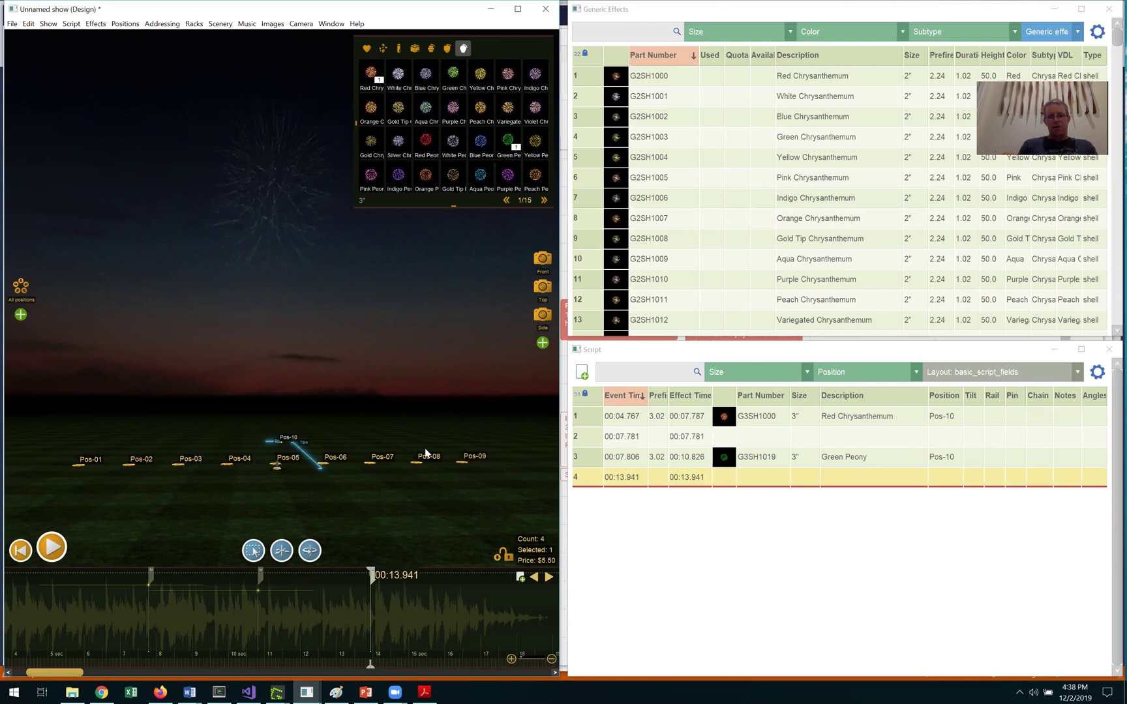
- Add a 3" Gold Comet from the Comets palette to all nine positions, Pos-01 to Pos-09
drag(55, 459, 530, 517)
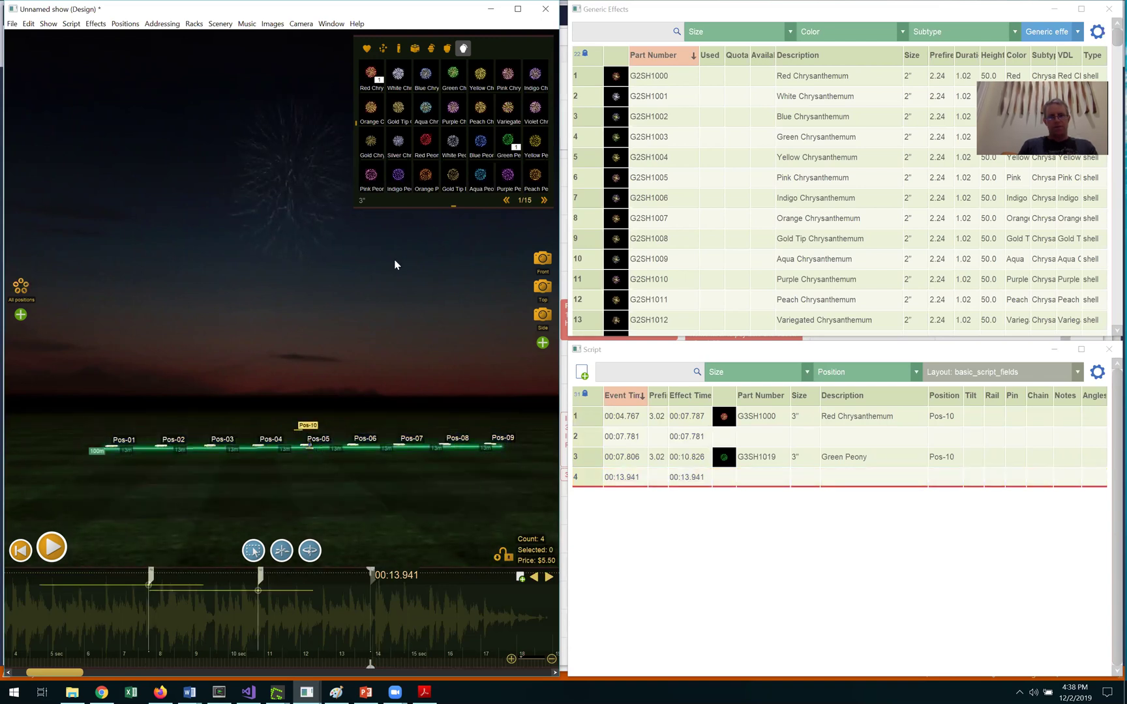
click(447, 48)
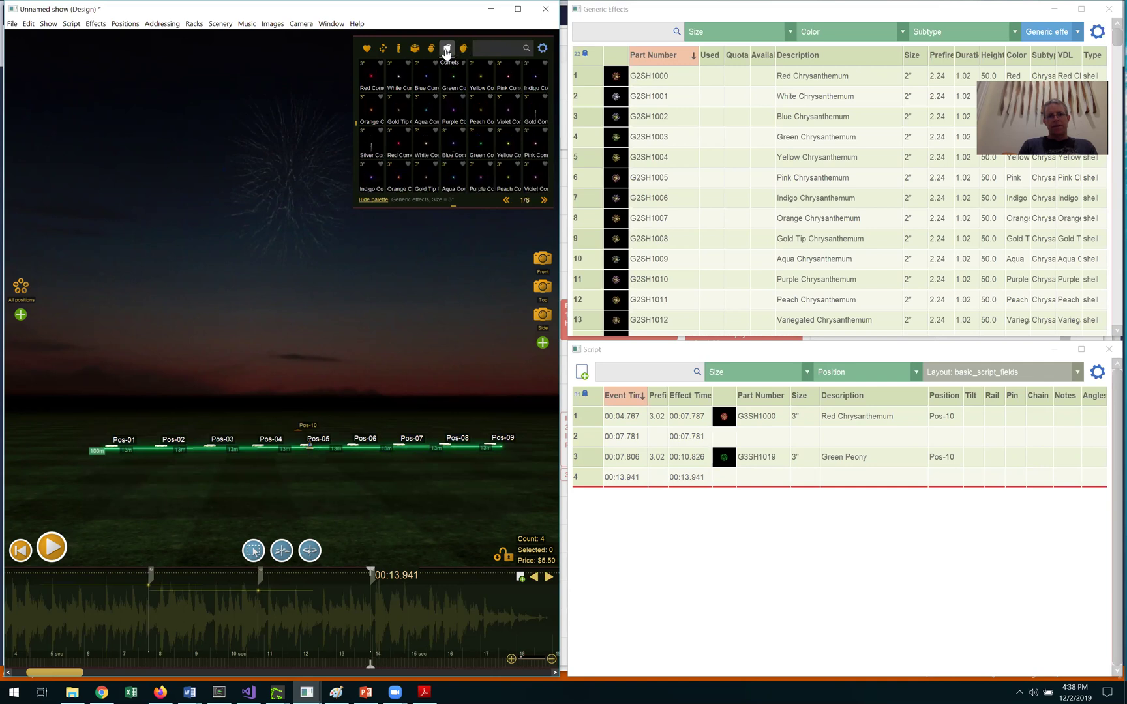
click(536, 115)
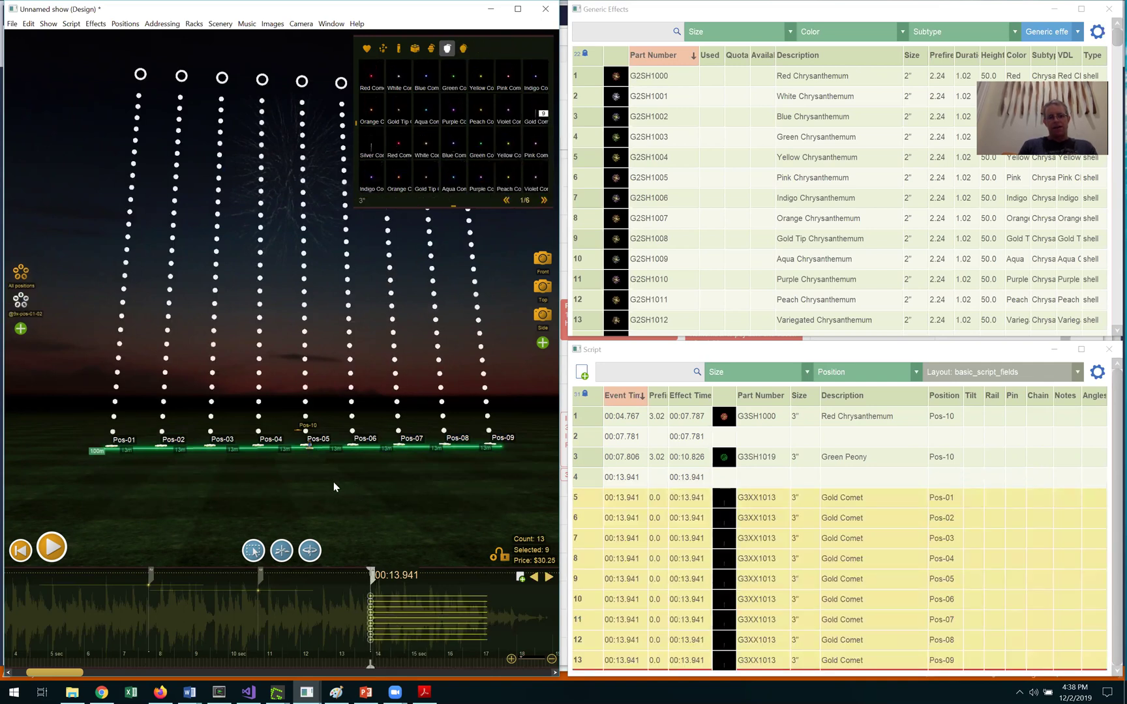
scroll(334, 481, down, 2)
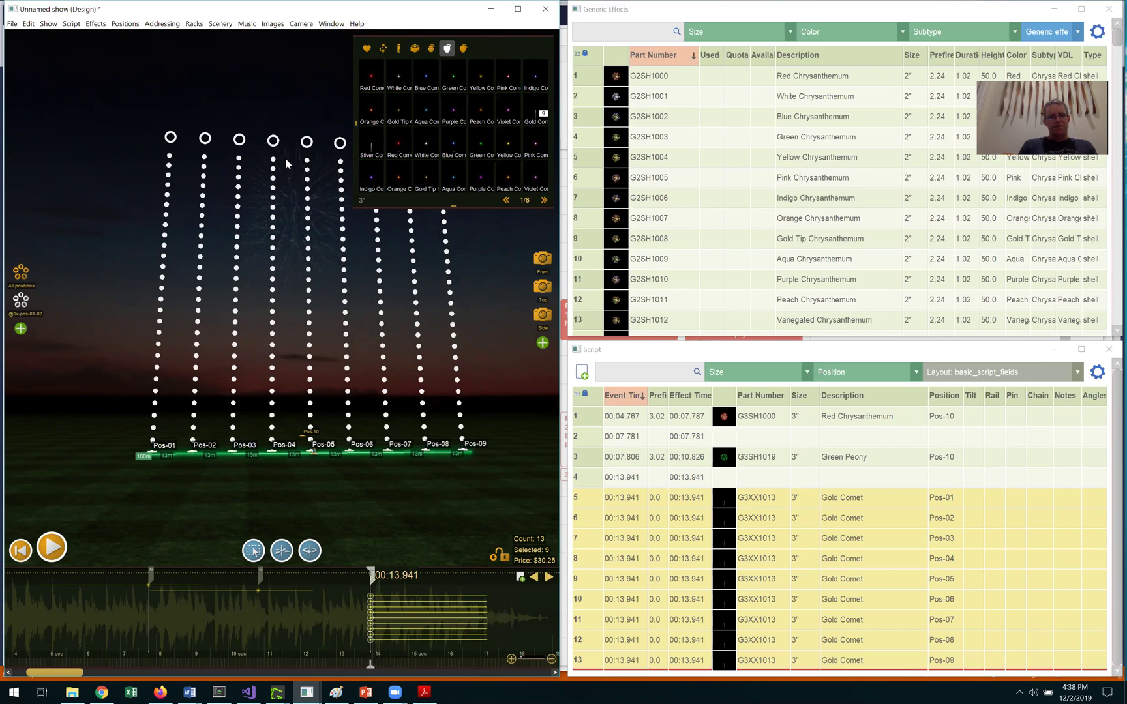
- Fan the nine Gold Comets with Make into fan, total angle 90 (-45° to 45°)
click(71, 24)
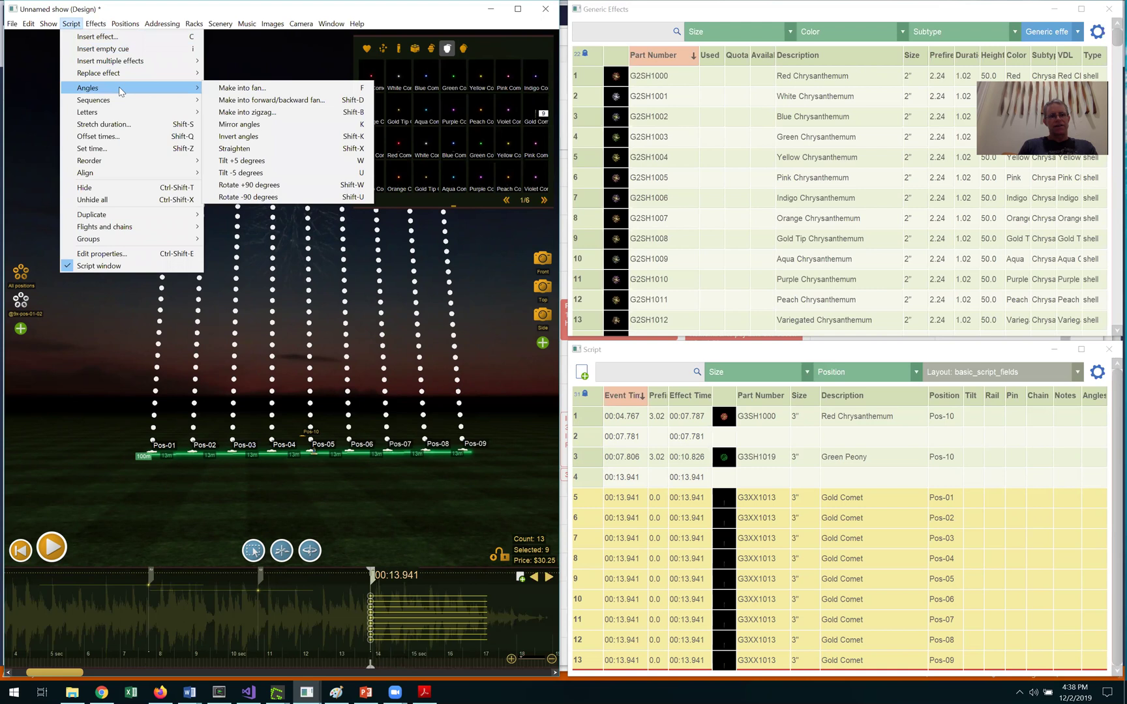
click(228, 92)
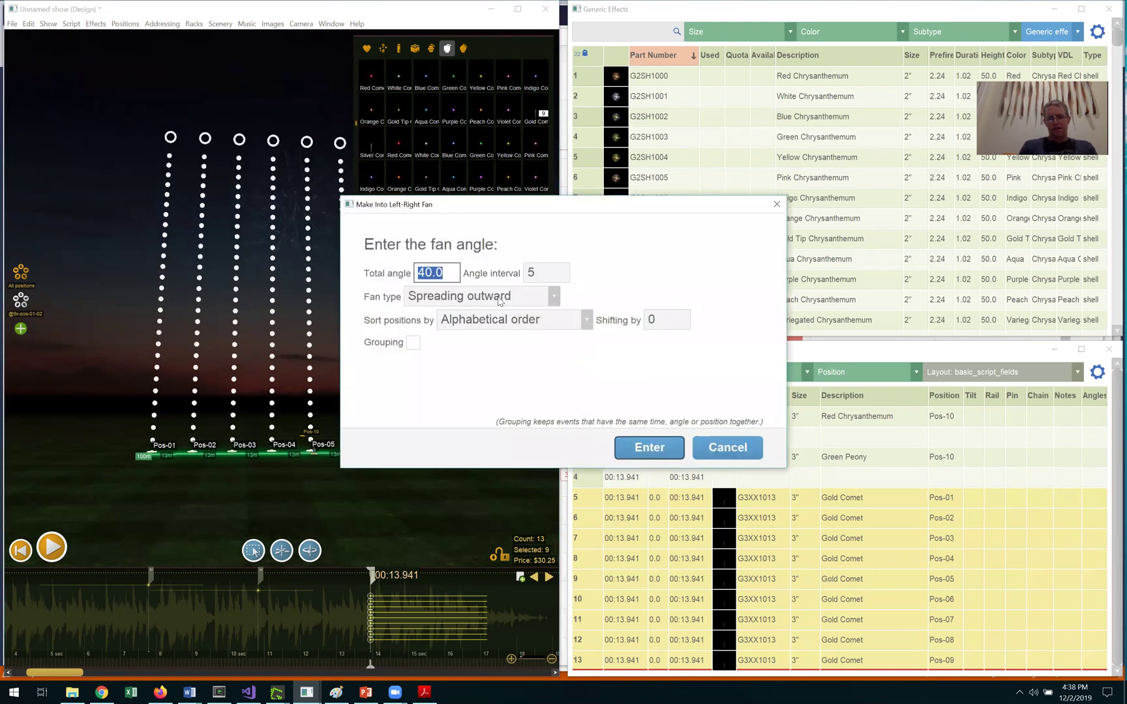
text(90)
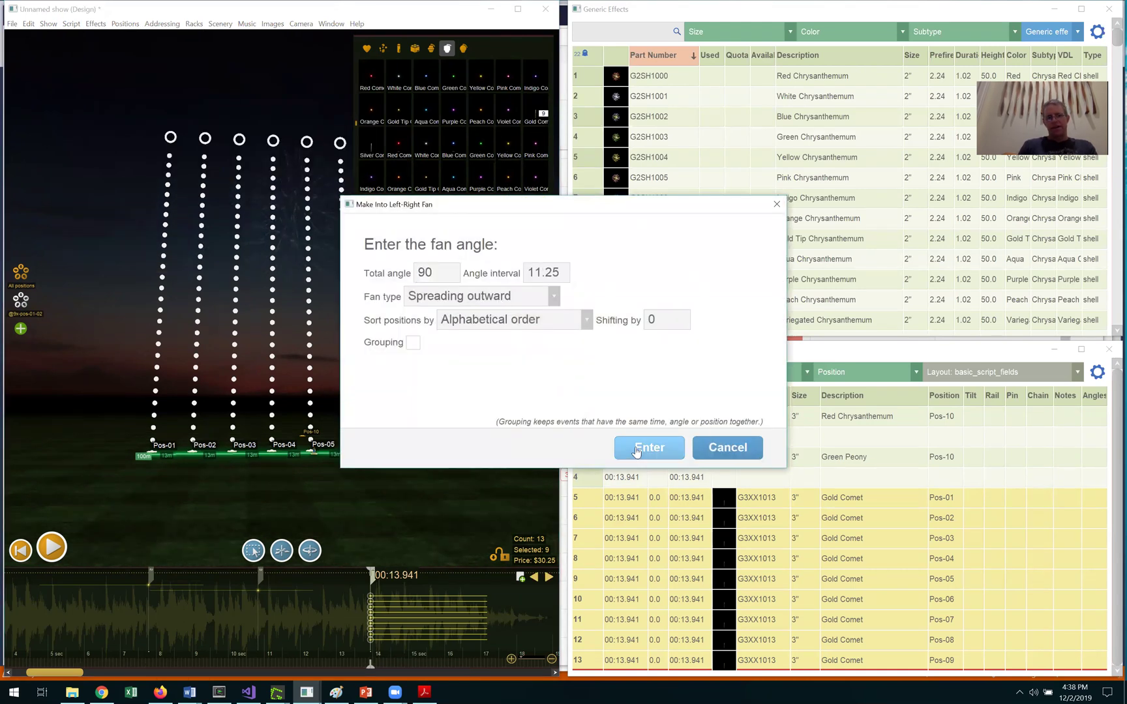
click(645, 447)
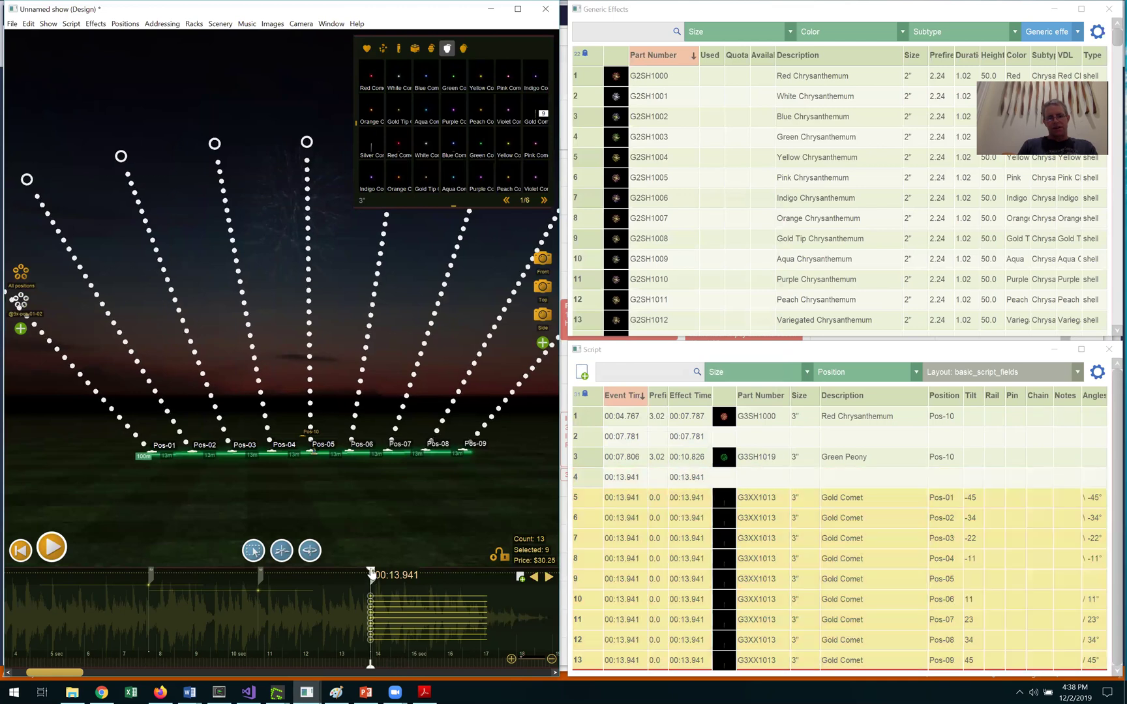
mouse_move(369, 580)
mouse_down()
mouse_move(358, 574)
mouse_move(394, 577)
mouse_up()
- Make the comets a Center to outside sequence, 0.2 s apart from 00:13.941 to 00:14.741
click(71, 25)
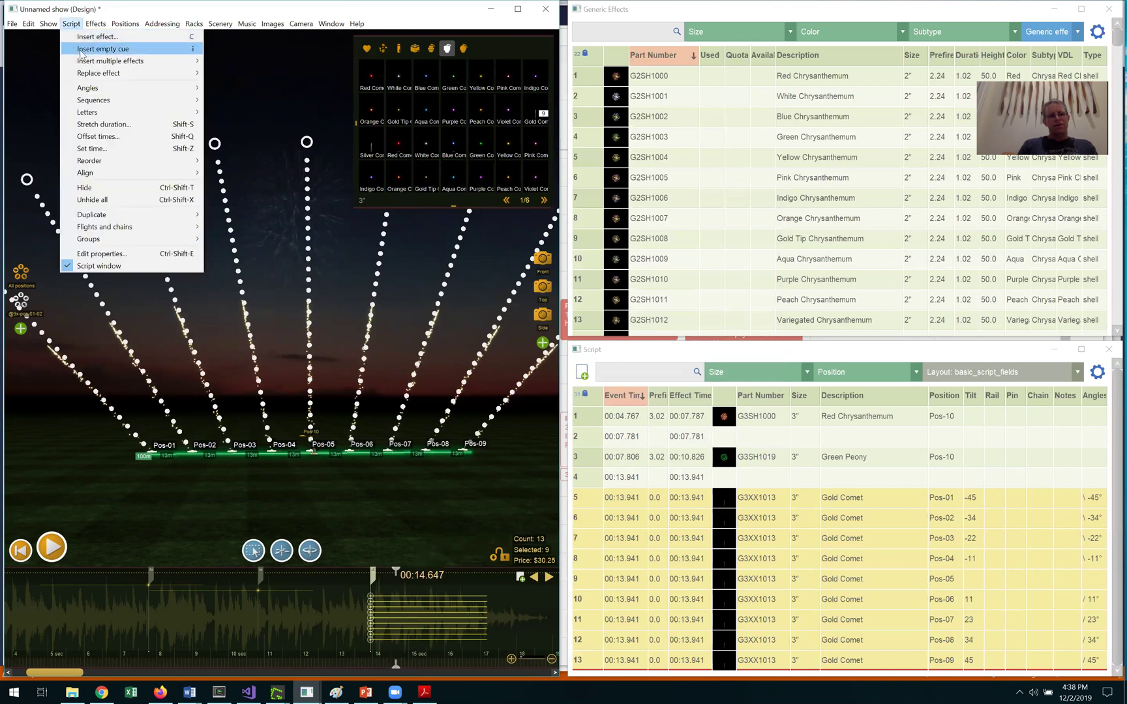
mouse_move(93, 104)
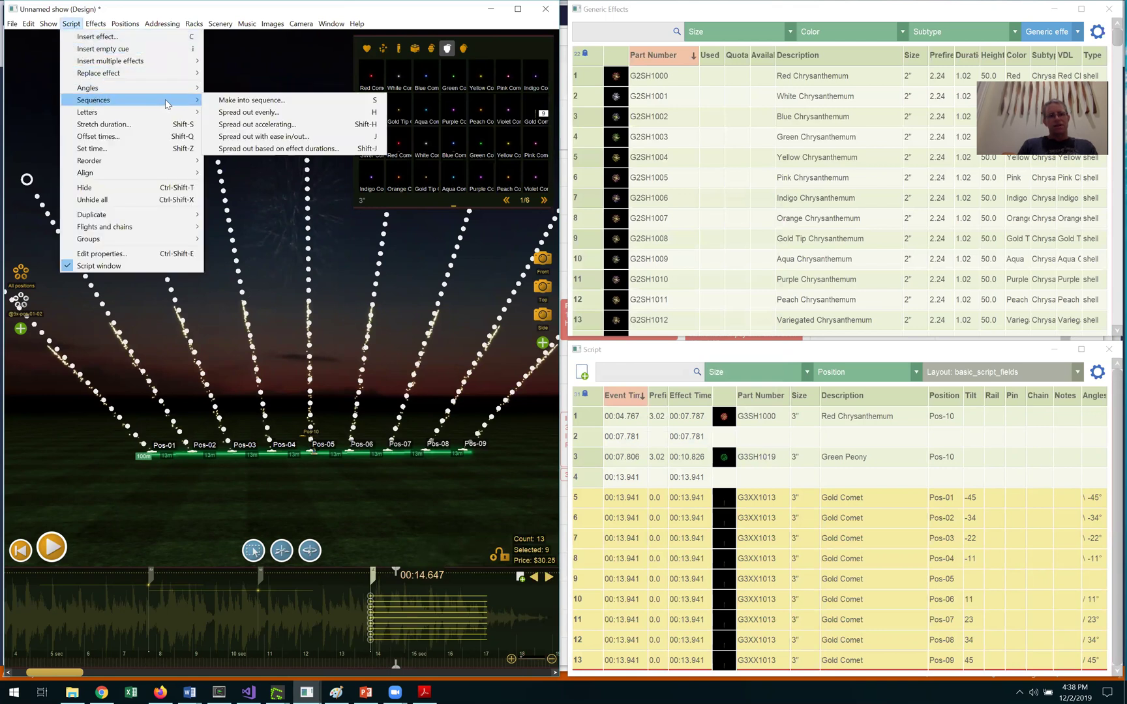
click(236, 101)
click(491, 321)
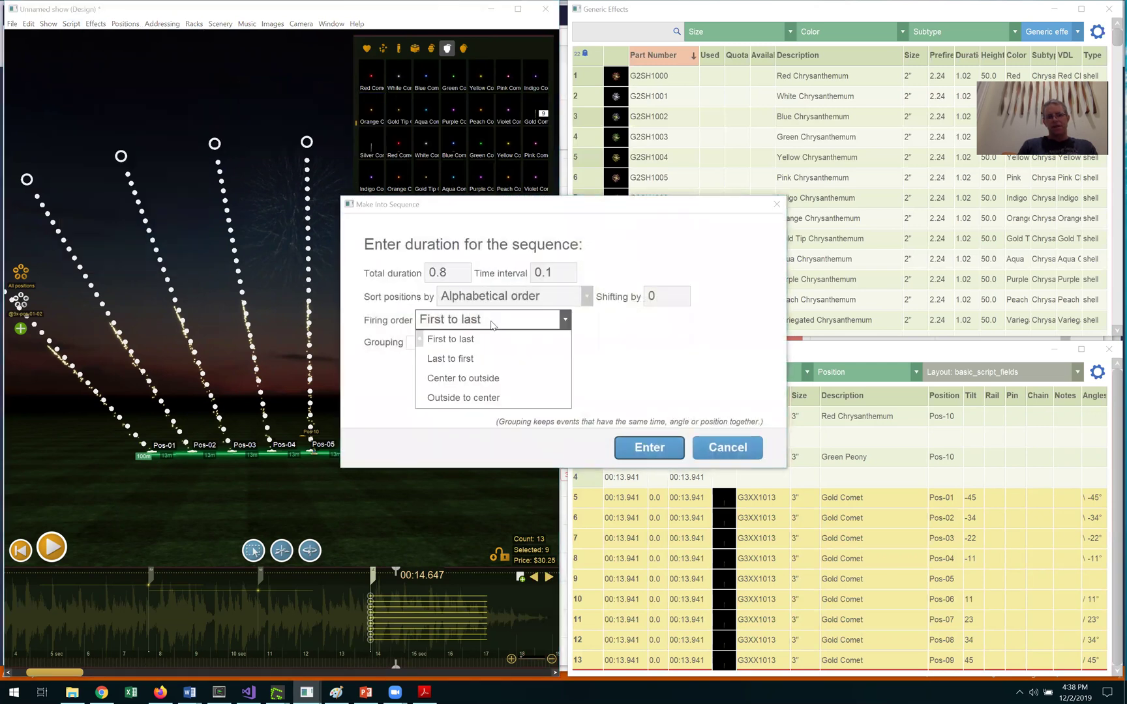
click(489, 378)
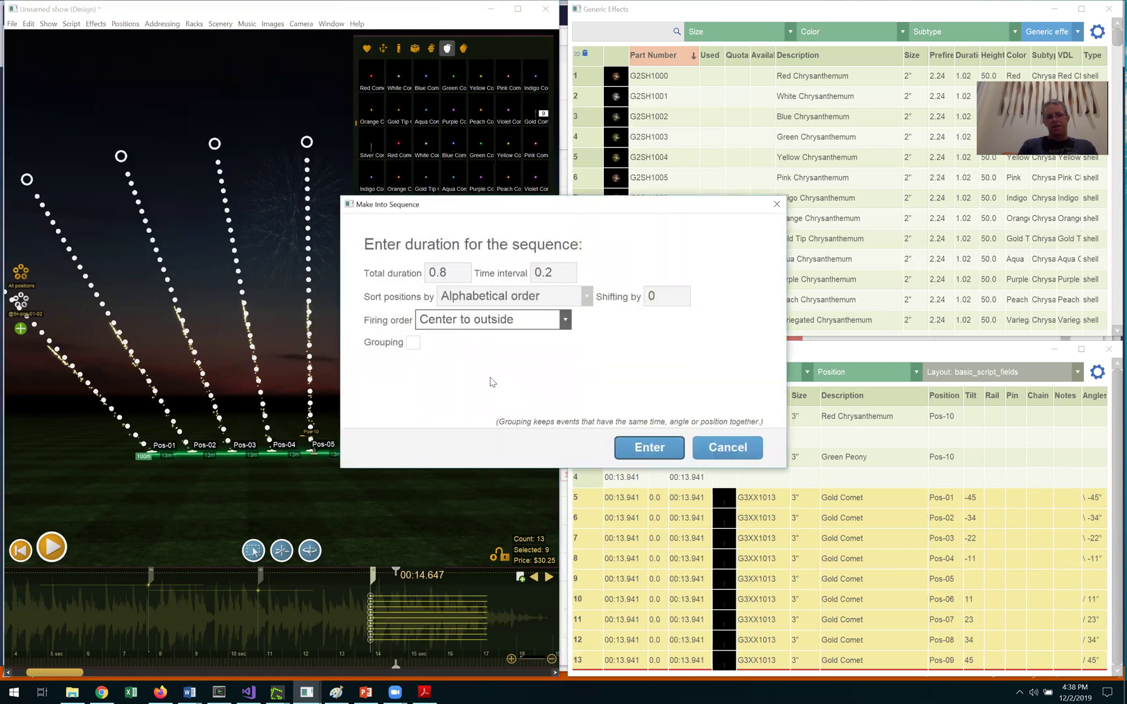
click(634, 449)
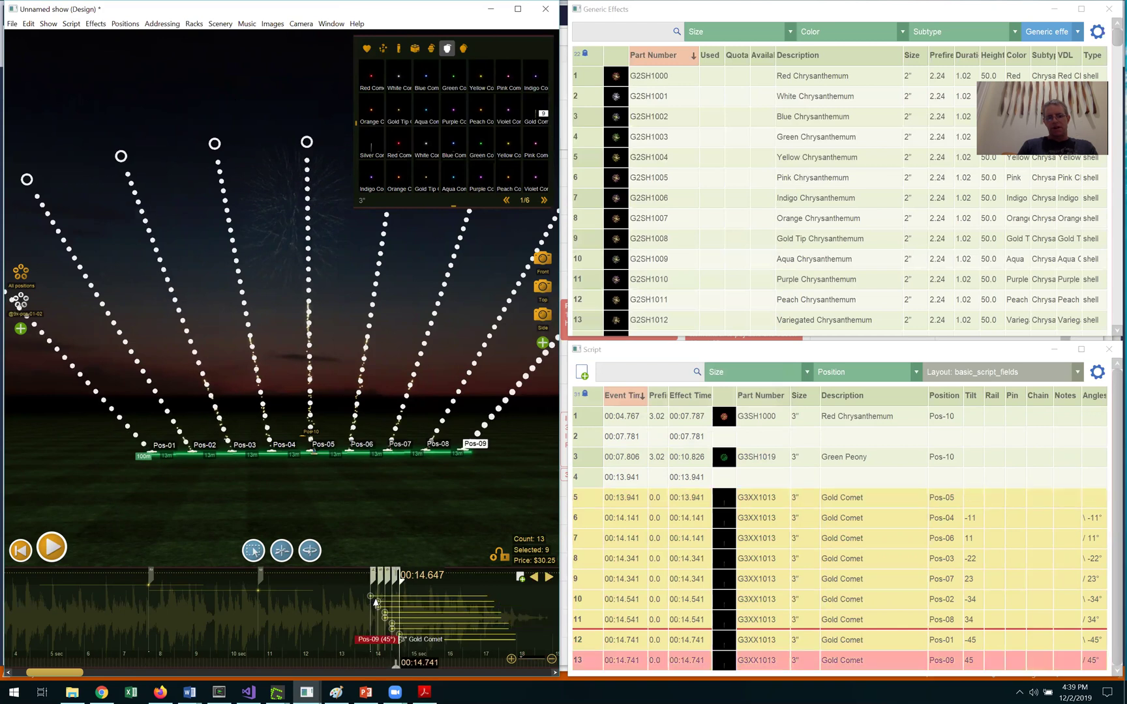
- Play the show from about 00:06.9 through the fanned comet sequence, then stop
click(116, 610)
key(space)
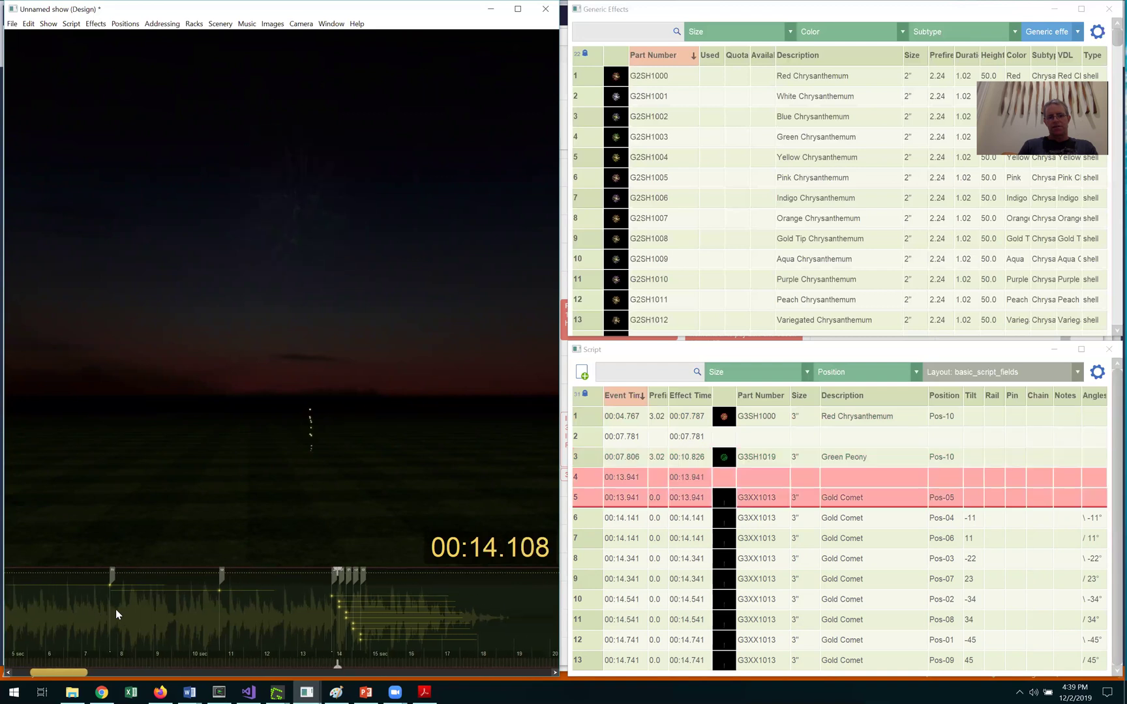
key(space)
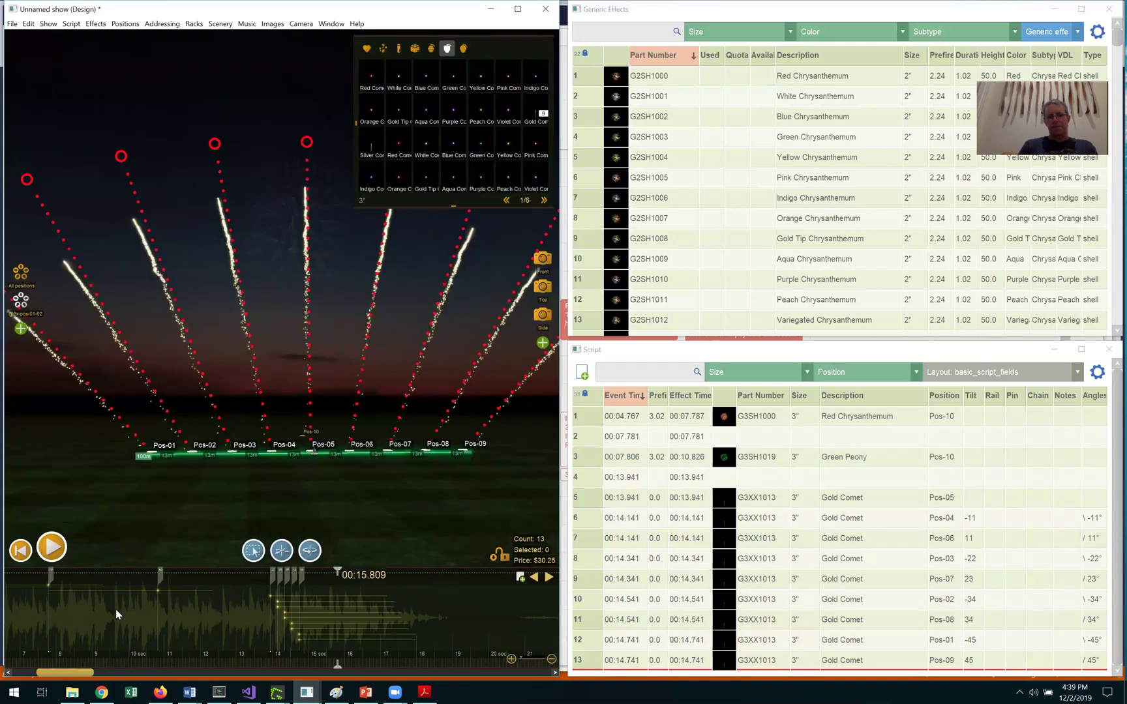